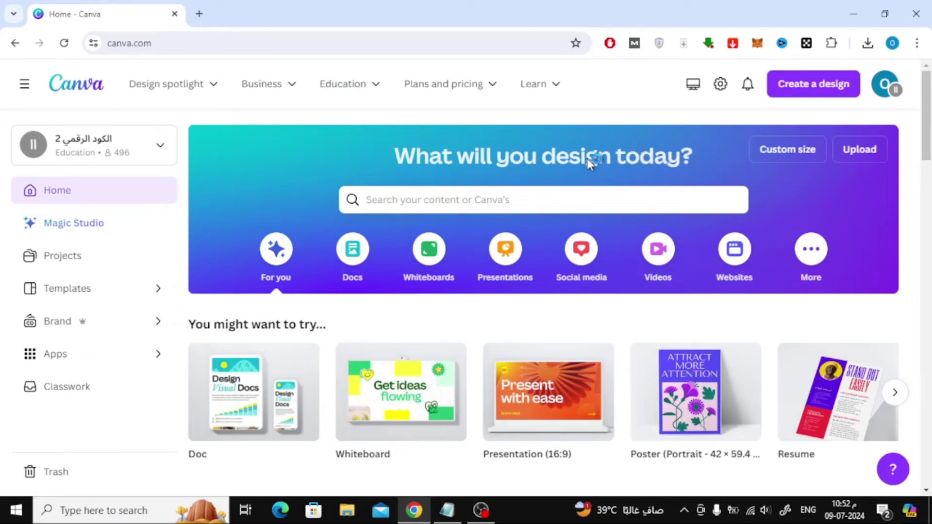
Step: Search Canva for 'letterhead' and browse the template results
{"action": "left_click", "coordinate": [495, 204]}
{"action": "type", "text": "letterhead"}
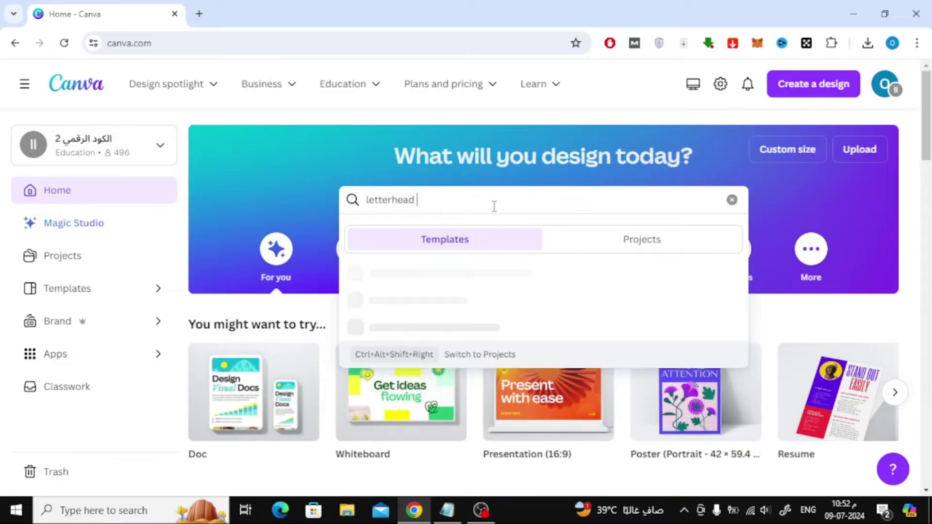
{"action": "key", "text": "Return"}
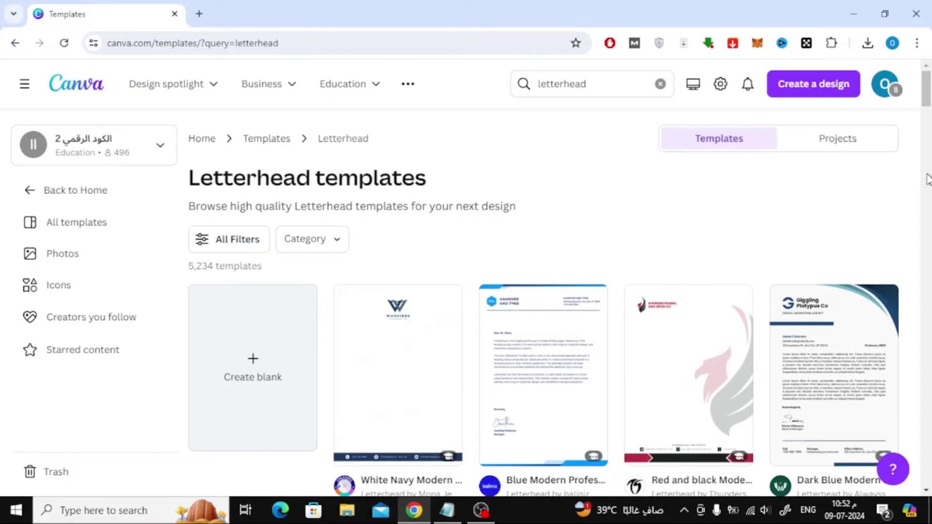
{"action": "scroll", "coordinate": [909, 197], "scroll_direction": "down", "scroll_amount": 1}
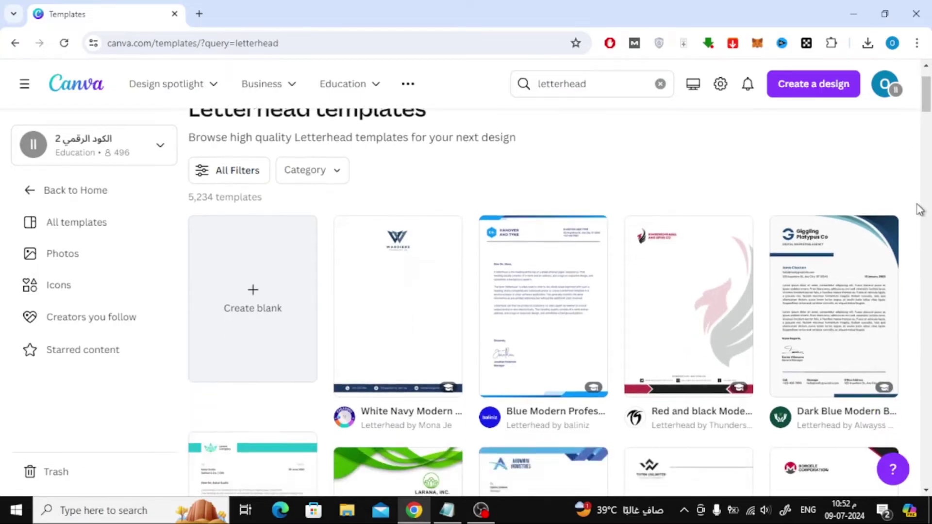
{"action": "scroll", "coordinate": [919, 207], "scroll_direction": "down", "scroll_amount": 2}
{"action": "scroll", "coordinate": [919, 206], "scroll_direction": "down", "scroll_amount": 1}
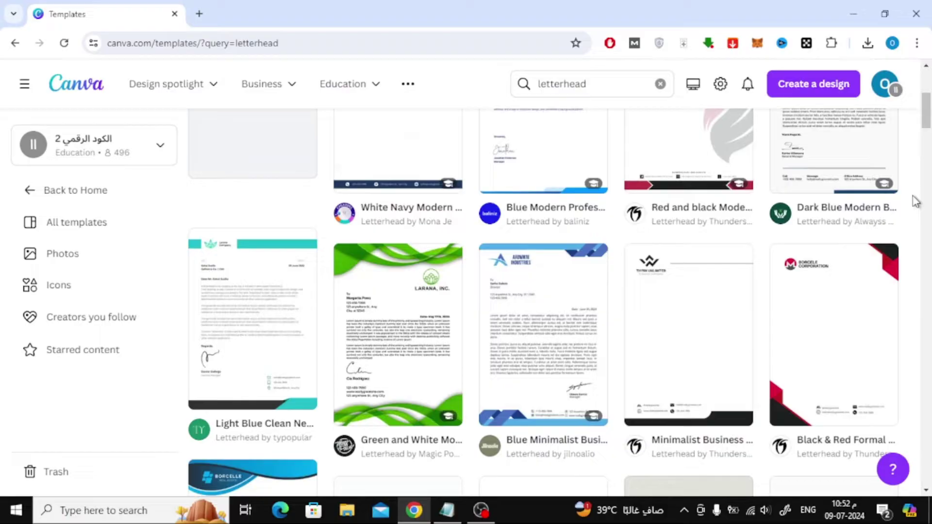
{"action": "scroll", "coordinate": [919, 204], "scroll_direction": "down", "scroll_amount": 1}
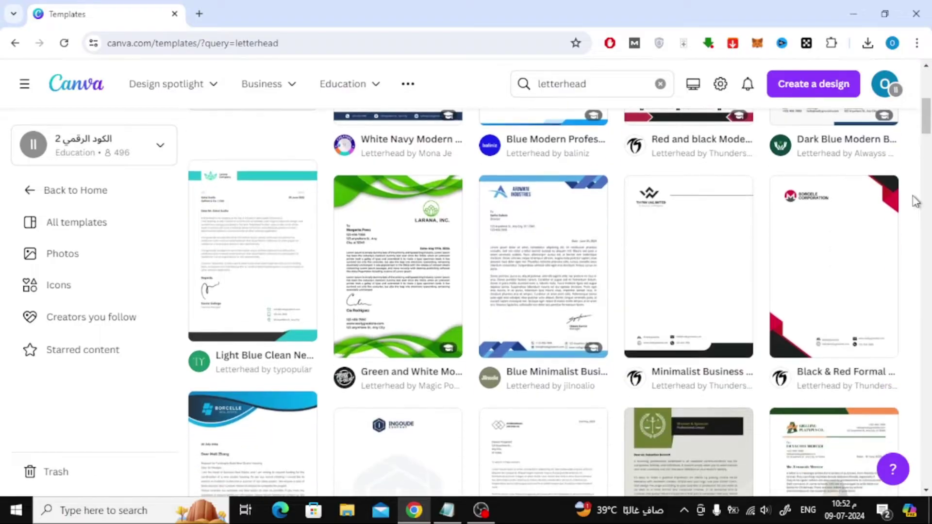
Step: Open the Green and White Modern Business Letterhead and delete its address, date, body, signature and contact text
{"action": "left_click", "coordinate": [379, 266]}
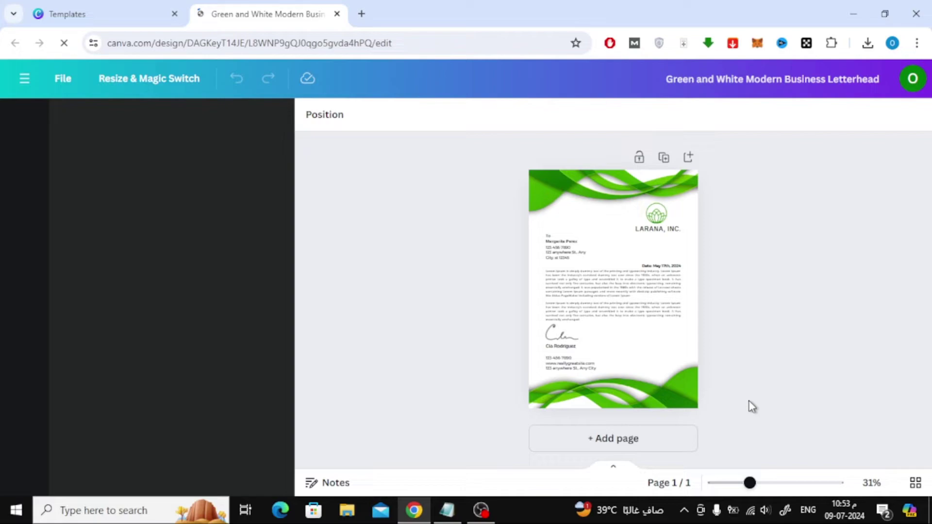
{"action": "mouse_move", "coordinate": [750, 484]}
{"action": "left_mouse_down"}
{"action": "mouse_move", "coordinate": [762, 483]}
{"action": "mouse_move", "coordinate": [719, 482]}
{"action": "left_mouse_up"}
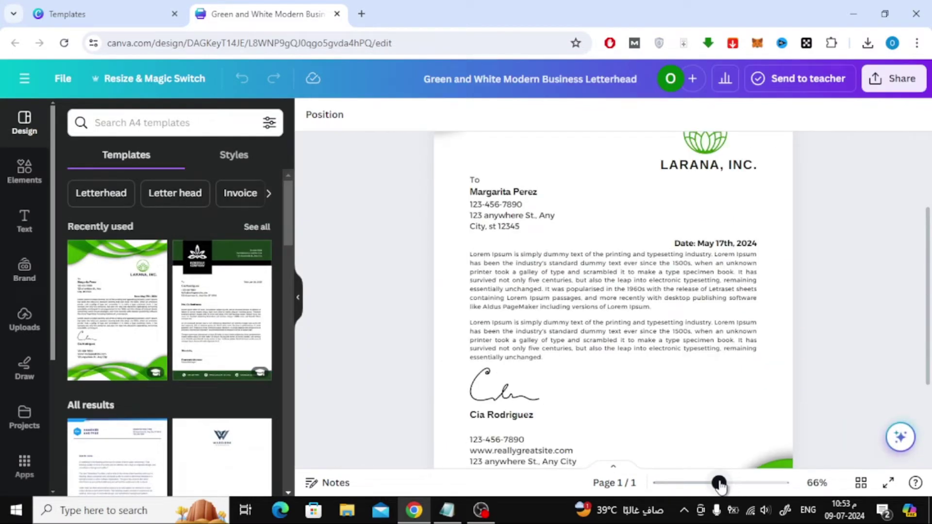
{"action": "scroll", "coordinate": [633, 292], "scroll_direction": "up", "scroll_amount": 3}
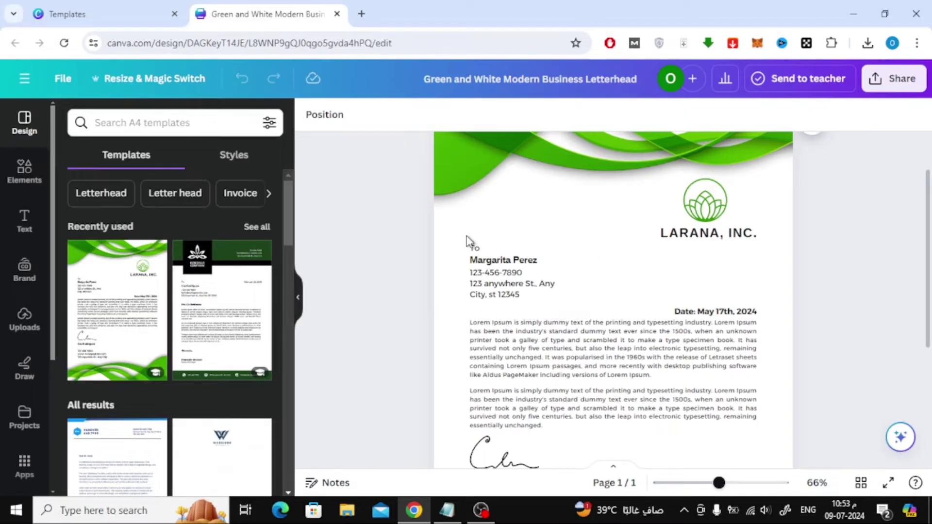
{"action": "left_click_drag", "start_coordinate": [470, 240], "coordinate": [615, 368]}
{"action": "key", "text": "Delete"}
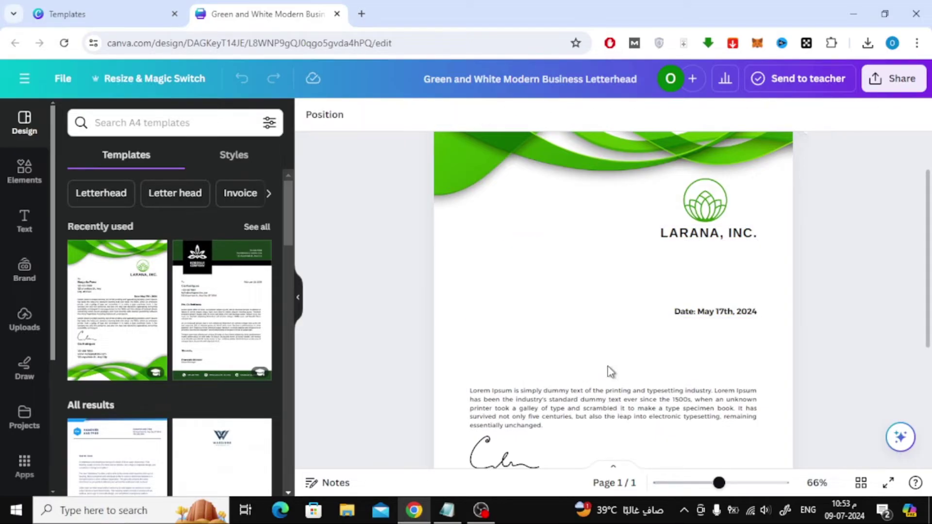
{"action": "scroll", "coordinate": [610, 372], "scroll_direction": "down", "scroll_amount": 1}
{"action": "left_click_drag", "start_coordinate": [625, 215], "coordinate": [739, 381]}
{"action": "key", "text": "Delete"}
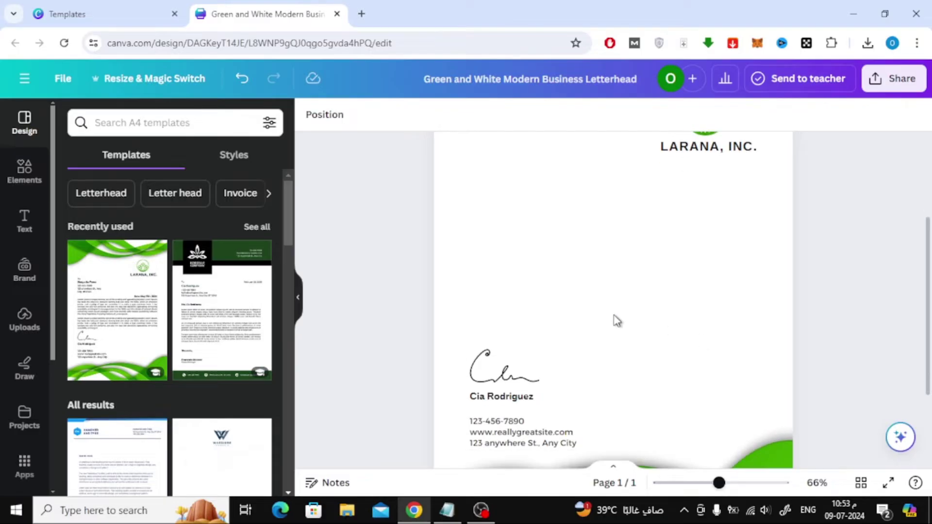
{"action": "scroll", "coordinate": [616, 321], "scroll_direction": "down", "scroll_amount": 2}
{"action": "mouse_move", "coordinate": [614, 193]}
{"action": "left_mouse_down"}
{"action": "mouse_move", "coordinate": [510, 288]}
{"action": "mouse_move", "coordinate": [584, 339]}
{"action": "left_mouse_up"}
{"action": "key", "text": "Delete"}
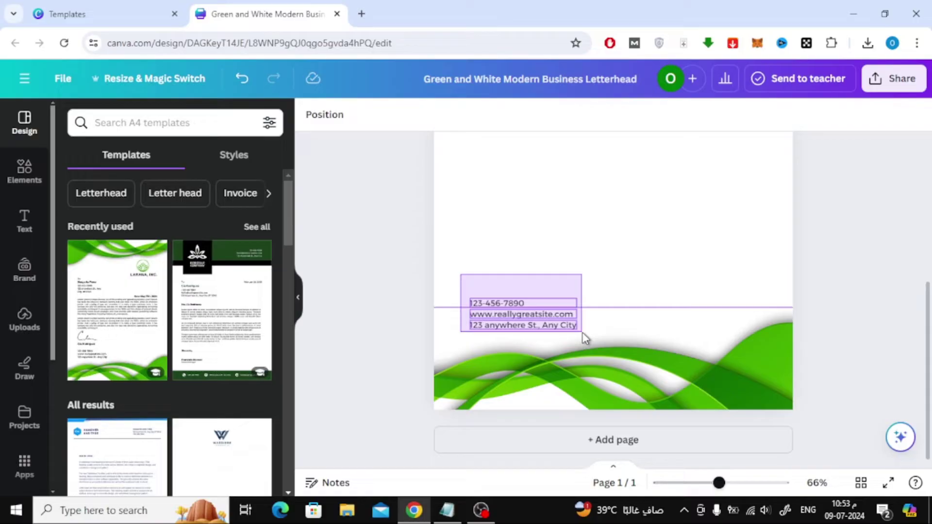
{"action": "key", "text": "Delete"}
{"action": "scroll", "coordinate": [685, 255], "scroll_direction": "up", "scroll_amount": 5}
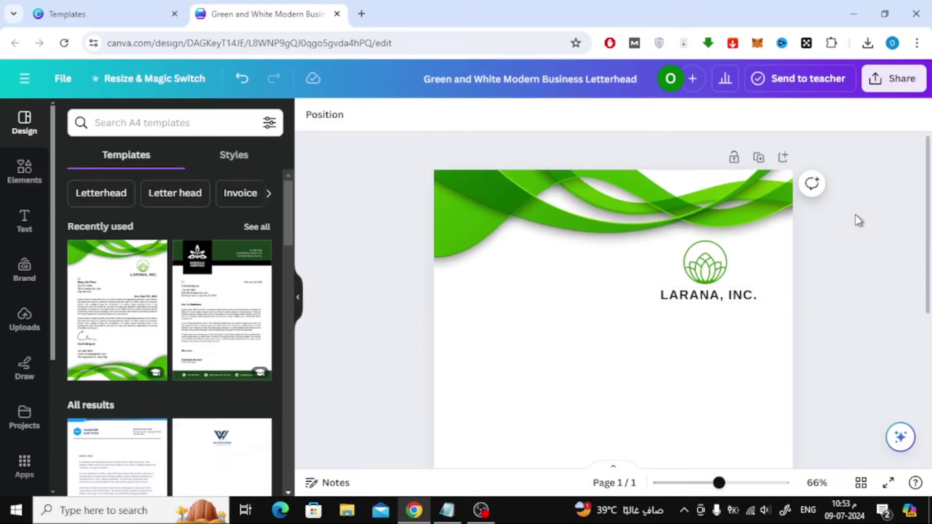
Step: Download the blank letterhead as a PNG instead of PDF Standard
{"action": "left_click", "coordinate": [893, 78]}
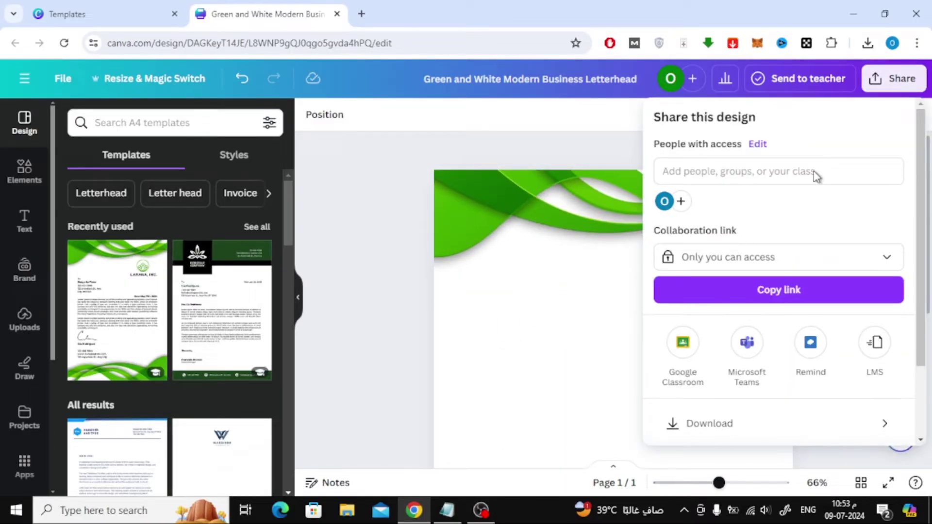
{"action": "left_click", "coordinate": [799, 423]}
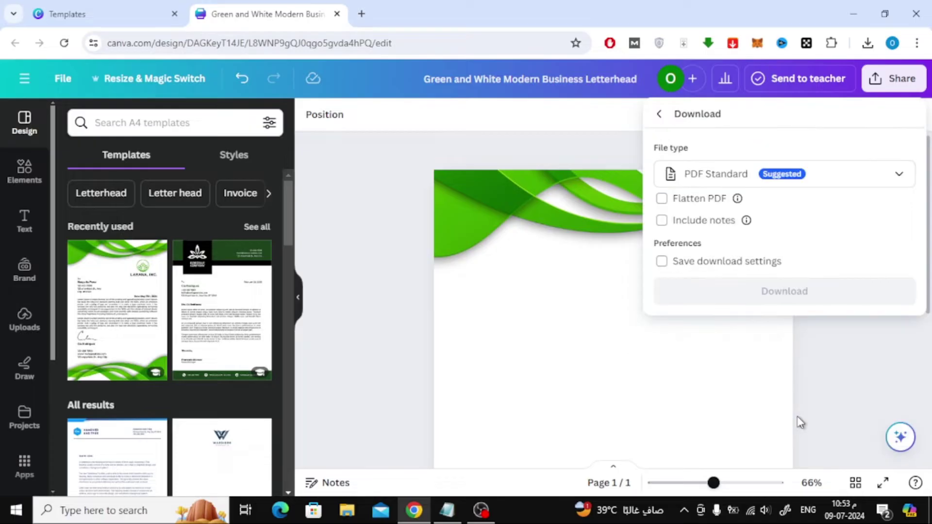
{"action": "left_click", "coordinate": [831, 174]}
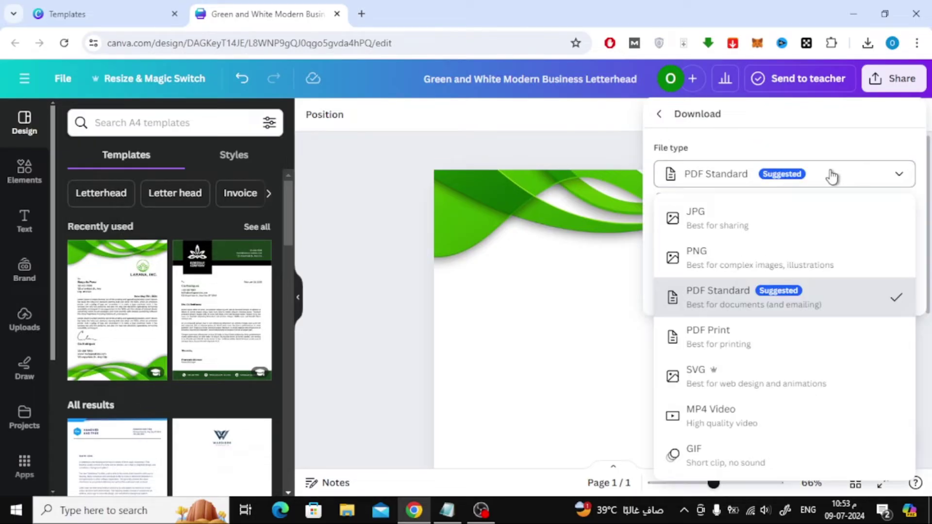
{"action": "left_click", "coordinate": [773, 268]}
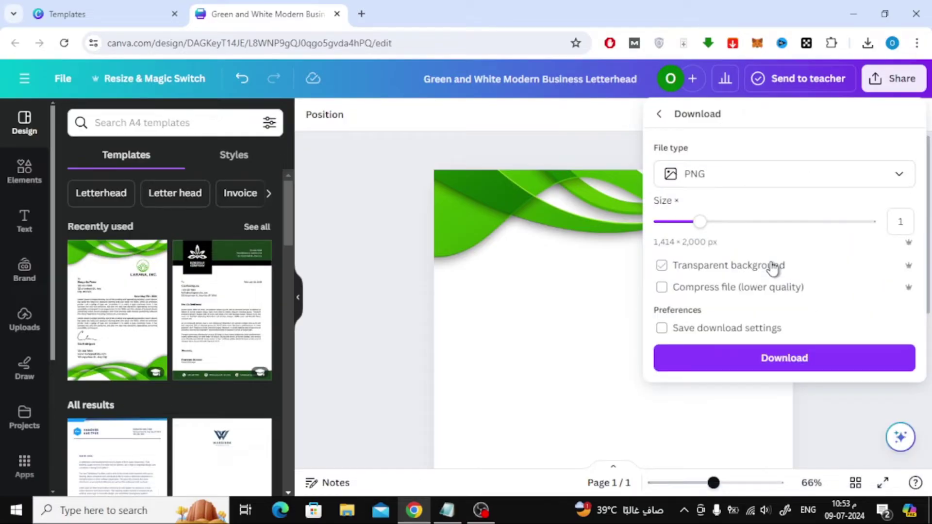
{"action": "left_click", "coordinate": [830, 365]}
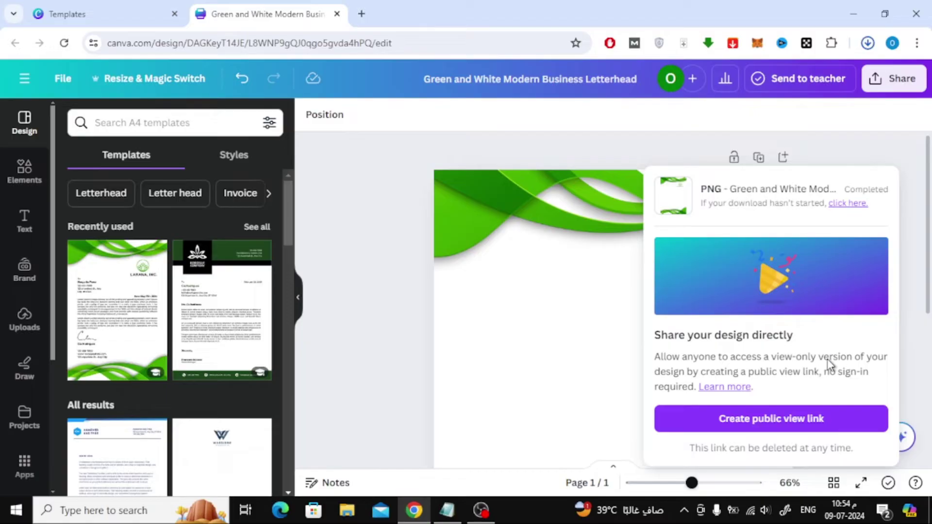
{"action": "left_click", "coordinate": [429, 162]}
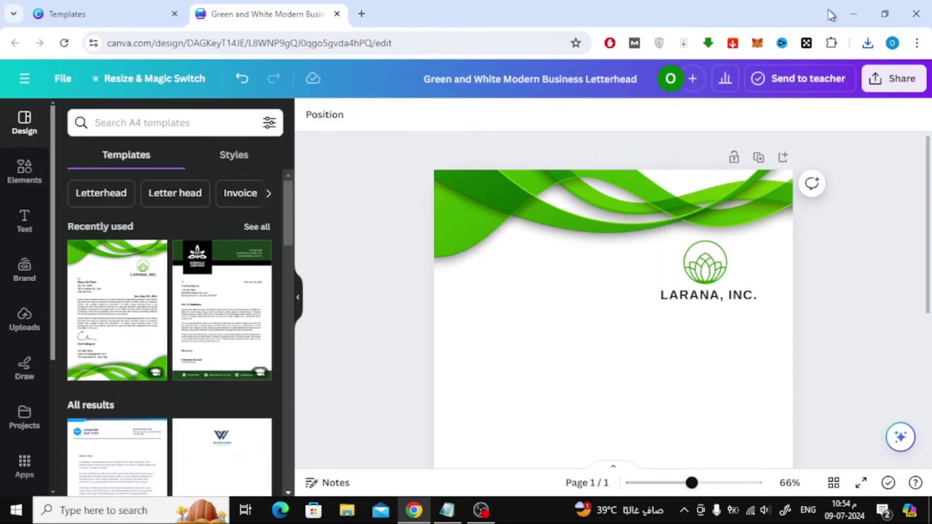
Step: Minimize Chrome, launch Word 2016 and create a blank document
{"action": "left_click", "coordinate": [854, 14]}
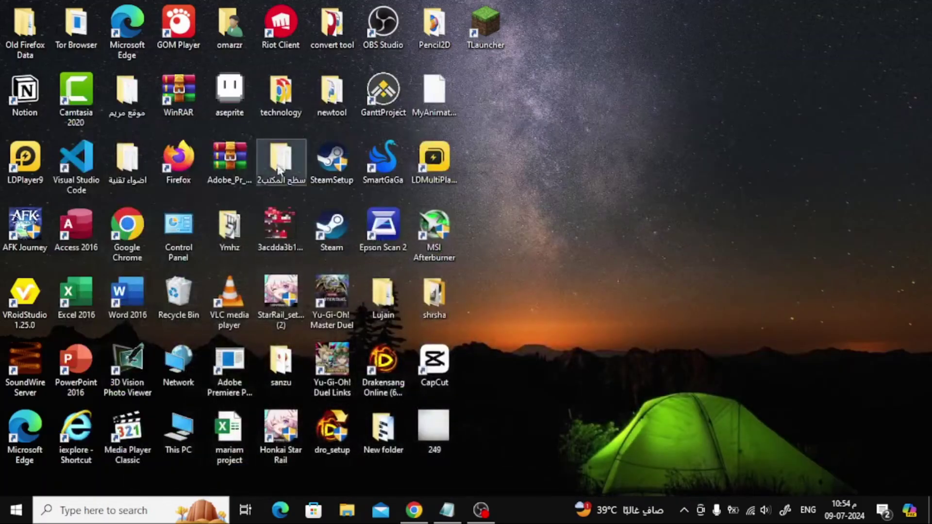
{"action": "double_click", "coordinate": [141, 298]}
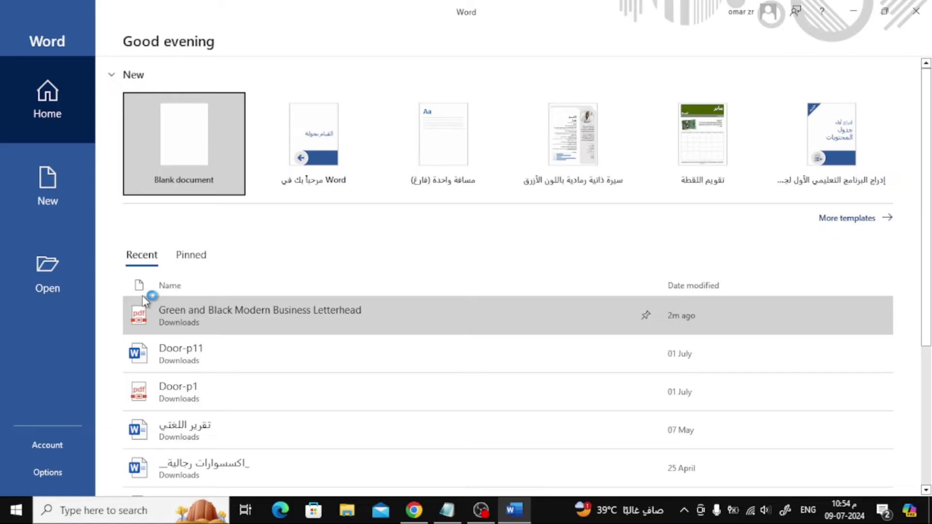
{"action": "left_click", "coordinate": [183, 141]}
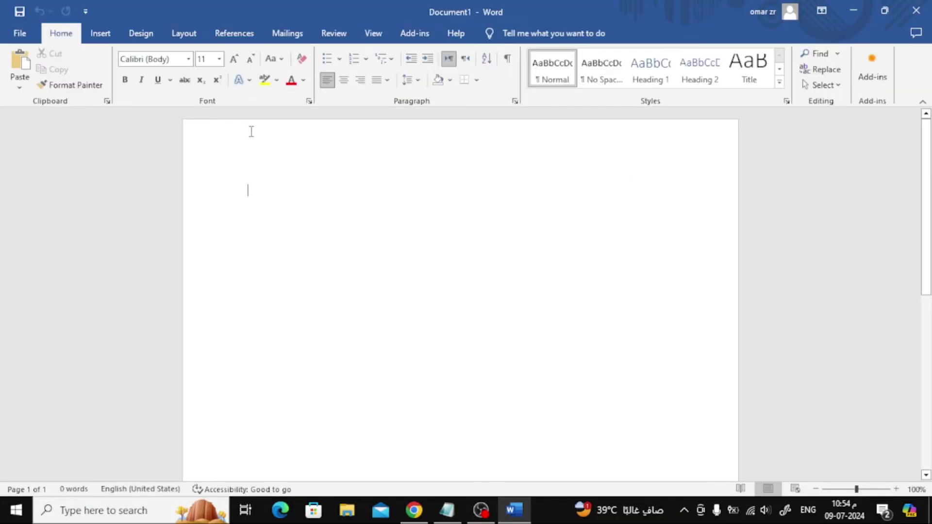
Step: Insert the 'Green and White Modern Business Letterhead' picture from the Downloads folder
{"action": "left_click", "coordinate": [102, 33]}
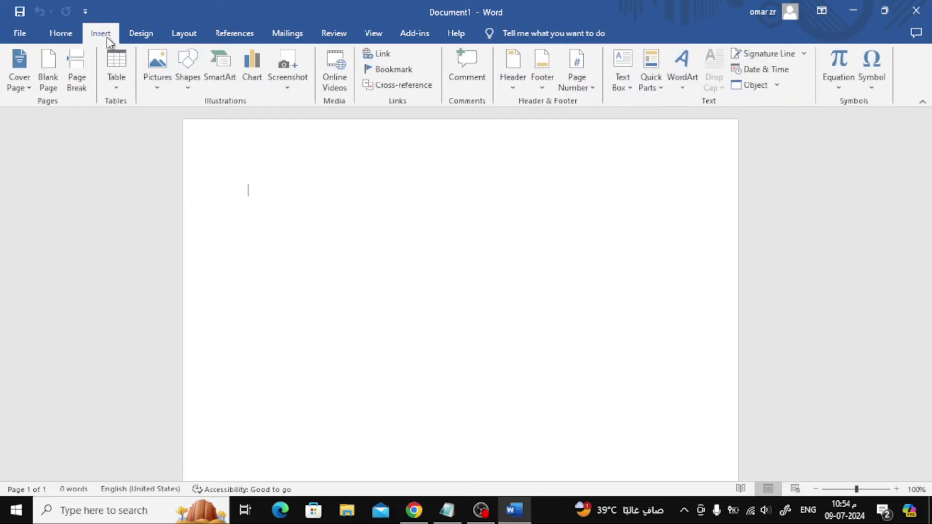
{"action": "left_click", "coordinate": [163, 86]}
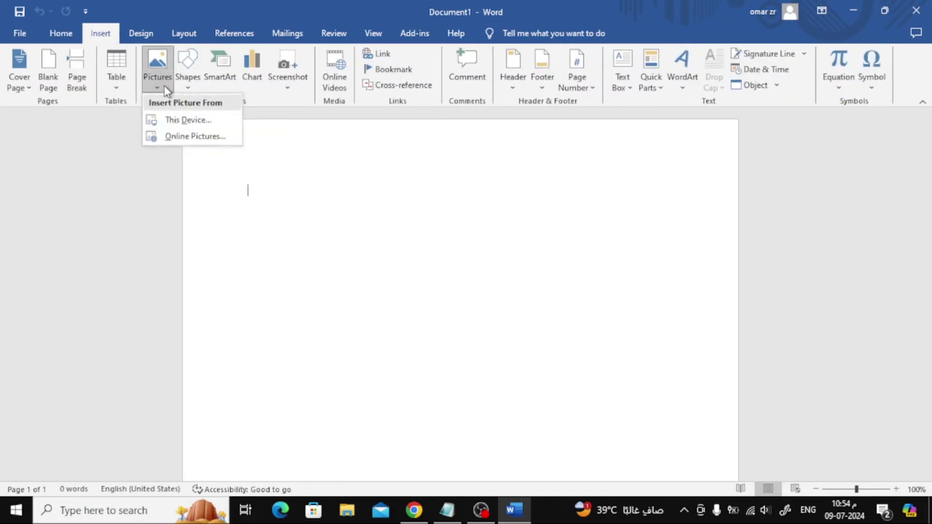
{"action": "left_click", "coordinate": [211, 122]}
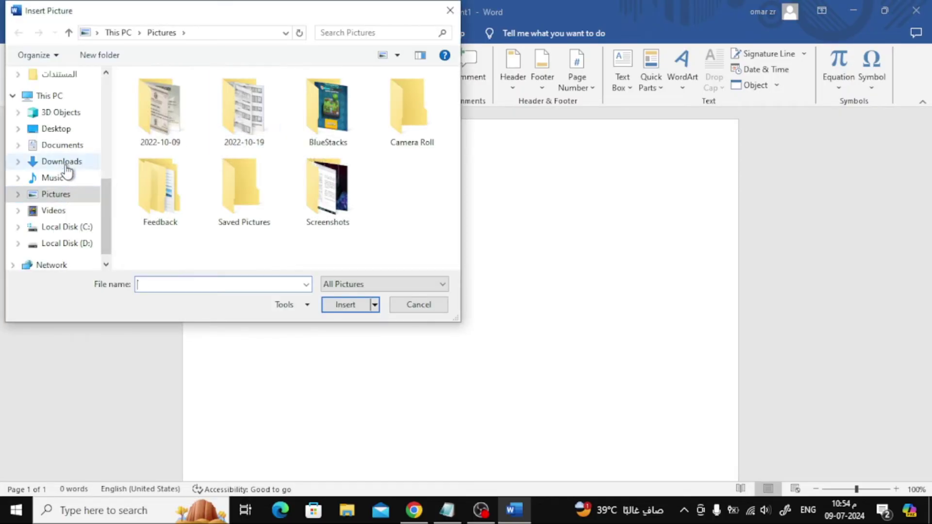
{"action": "left_click", "coordinate": [61, 161]}
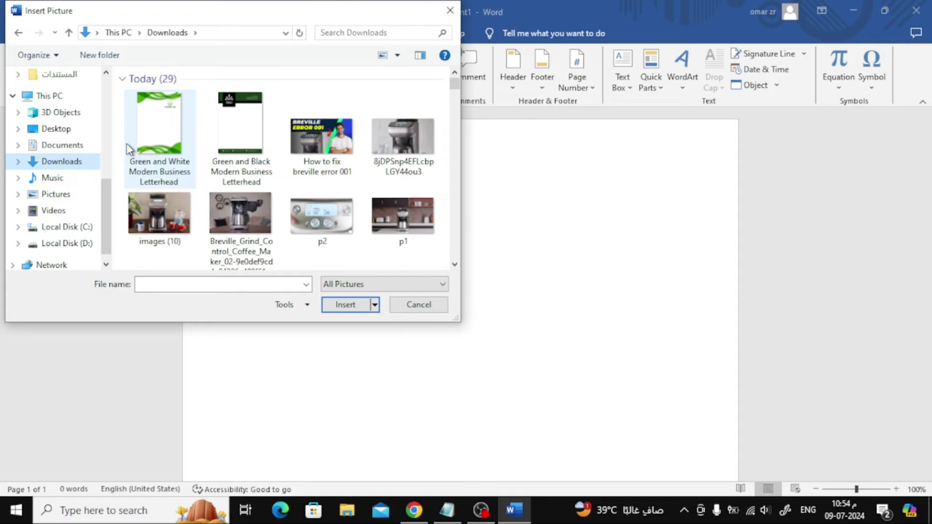
{"action": "left_click", "coordinate": [161, 124]}
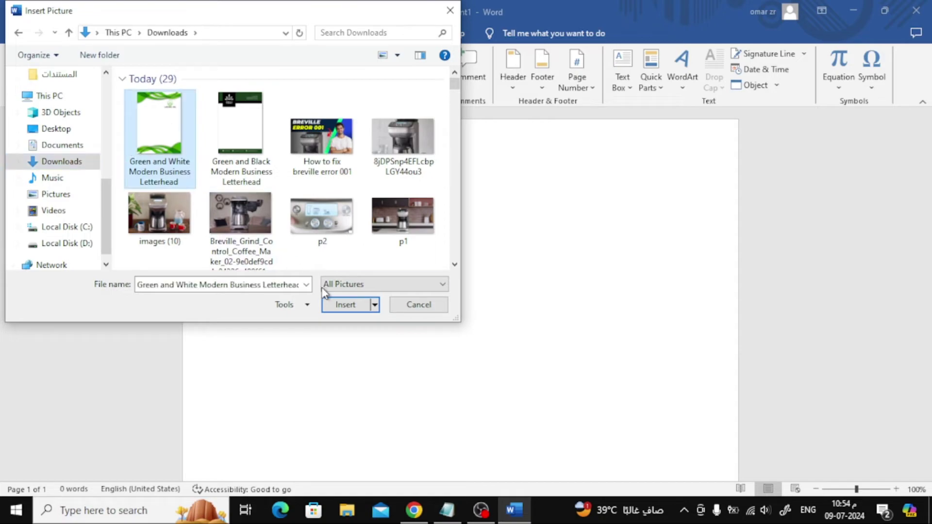
{"action": "left_click", "coordinate": [345, 305]}
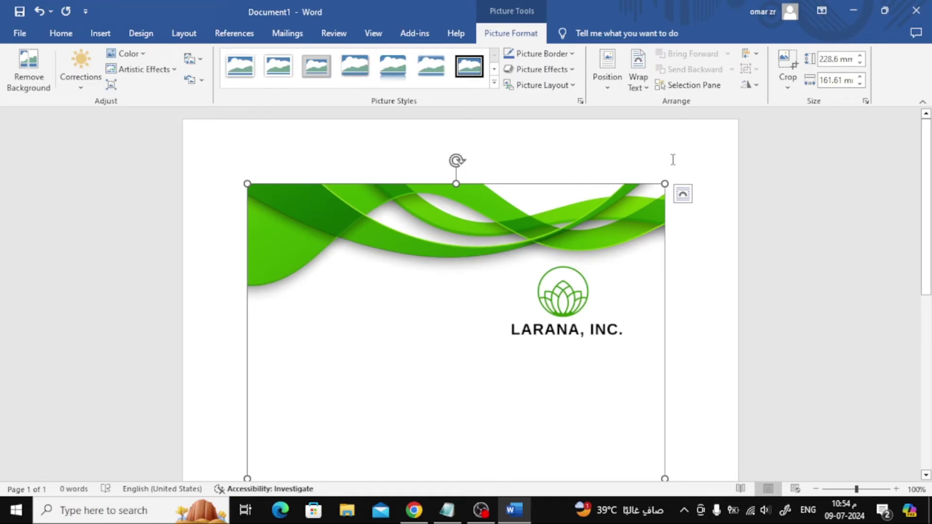
Step: Set the letterhead to Behind Text and stretch it from the top-left corner across the page
{"action": "left_click", "coordinate": [683, 193]}
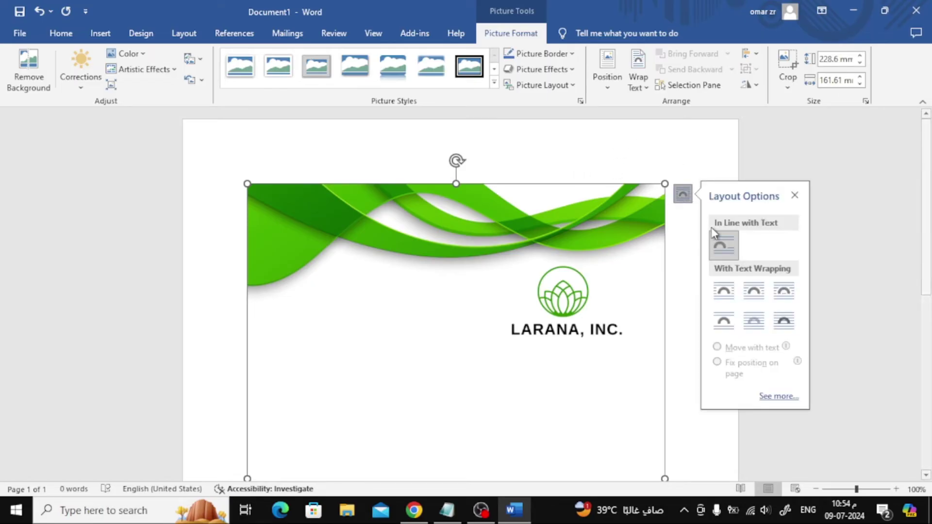
{"action": "left_click", "coordinate": [753, 323]}
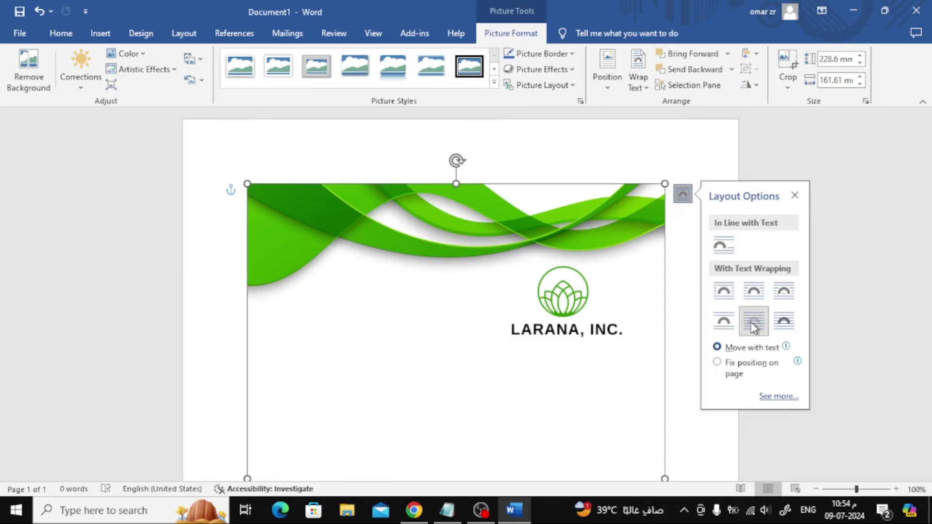
{"action": "left_click_drag", "start_coordinate": [550, 320], "coordinate": [466, 243]}
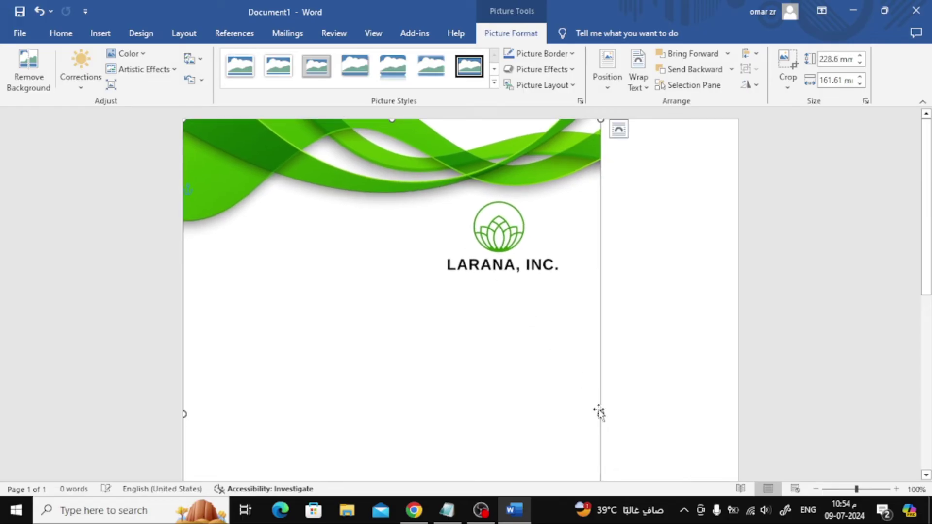
{"action": "left_click_drag", "start_coordinate": [603, 414], "coordinate": [738, 411]}
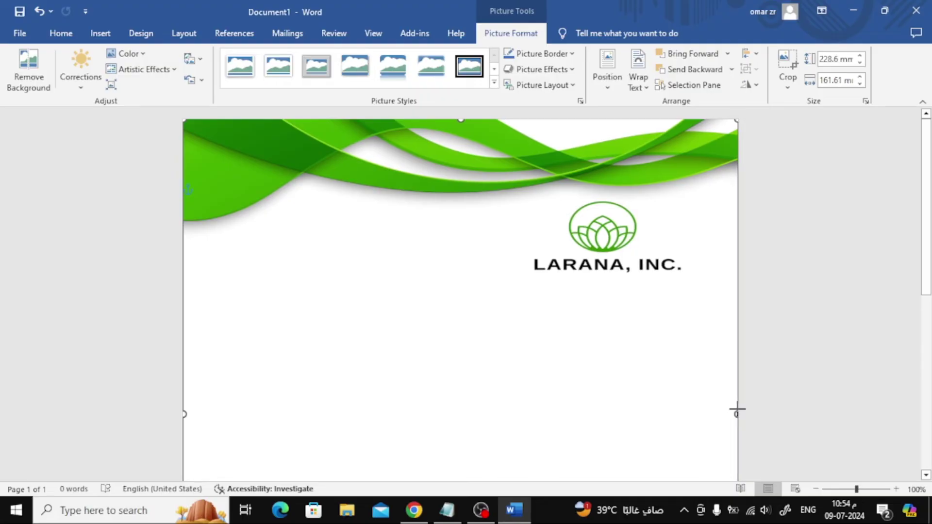
{"action": "scroll", "coordinate": [529, 335], "scroll_direction": "down", "scroll_amount": 5}
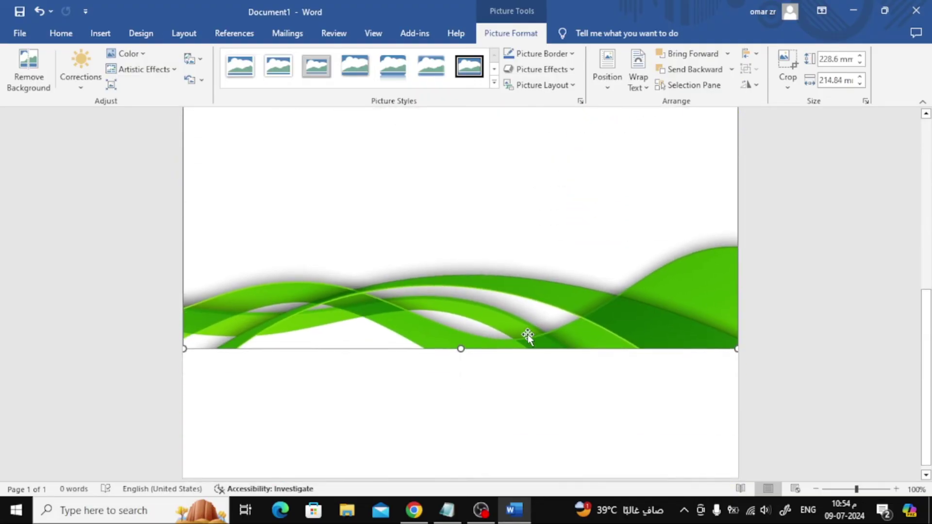
{"action": "left_click_drag", "start_coordinate": [461, 348], "coordinate": [461, 470]}
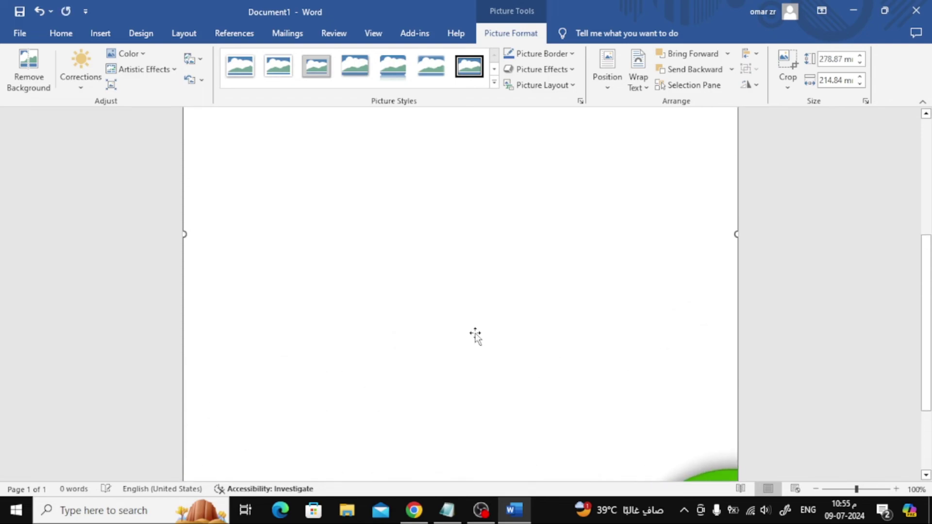
{"action": "scroll", "coordinate": [477, 336], "scroll_direction": "up", "scroll_amount": 8}
Step: Clear the stray and placeholder text below the logo, growing the font to 20 pt
{"action": "left_click", "coordinate": [477, 335]}
{"action": "type", "text": "s"}
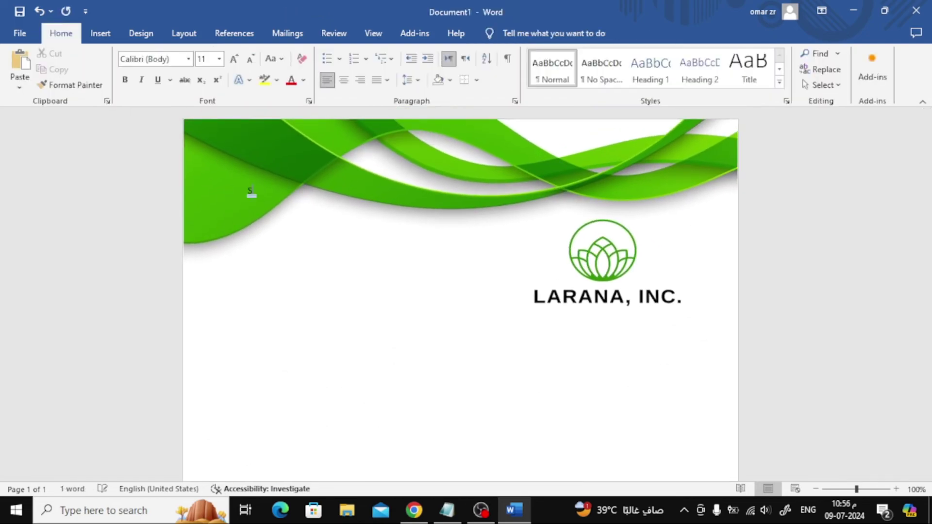
{"action": "key", "text": "BackSpace"}
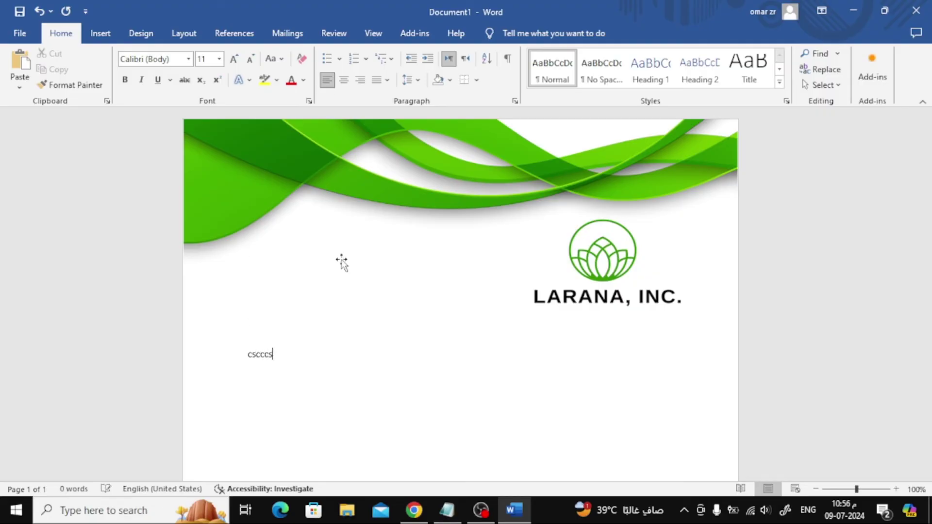
{"action": "type", "text": "scscc"}
{"action": "scroll", "coordinate": [328, 255], "scroll_direction": "down", "scroll_amount": 2}
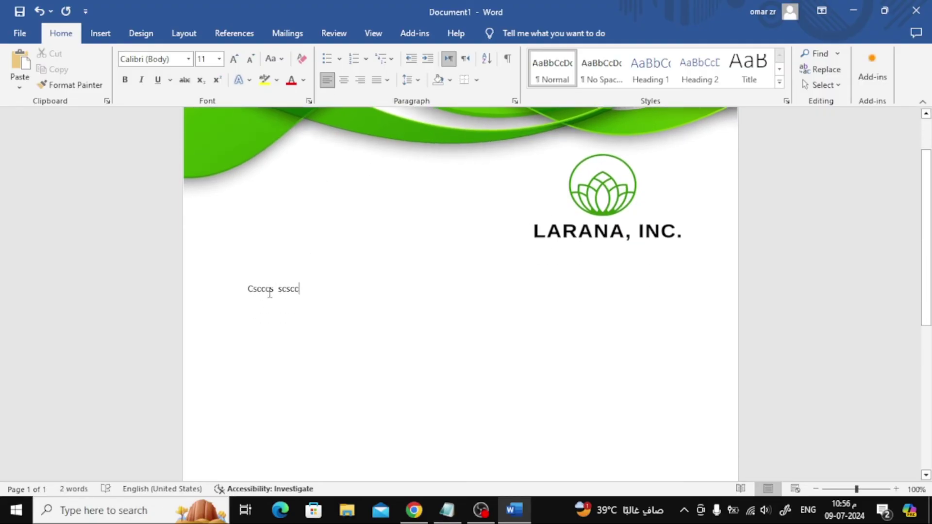
{"action": "left_click_drag", "start_coordinate": [248, 290], "coordinate": [302, 289]}
{"action": "left_click", "coordinate": [235, 58]}
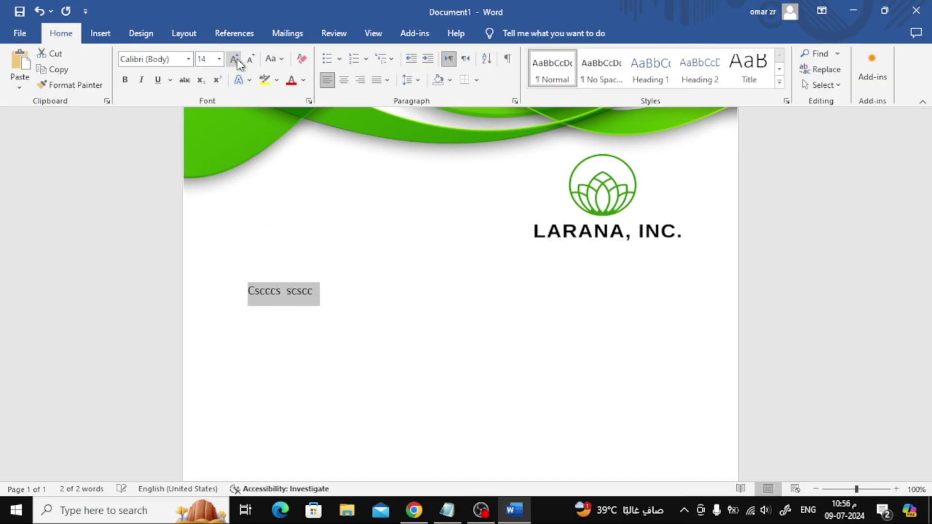
{"action": "left_click", "coordinate": [234, 60]}
{"action": "left_click", "coordinate": [234, 59]}
{"action": "left_click", "coordinate": [350, 292]}
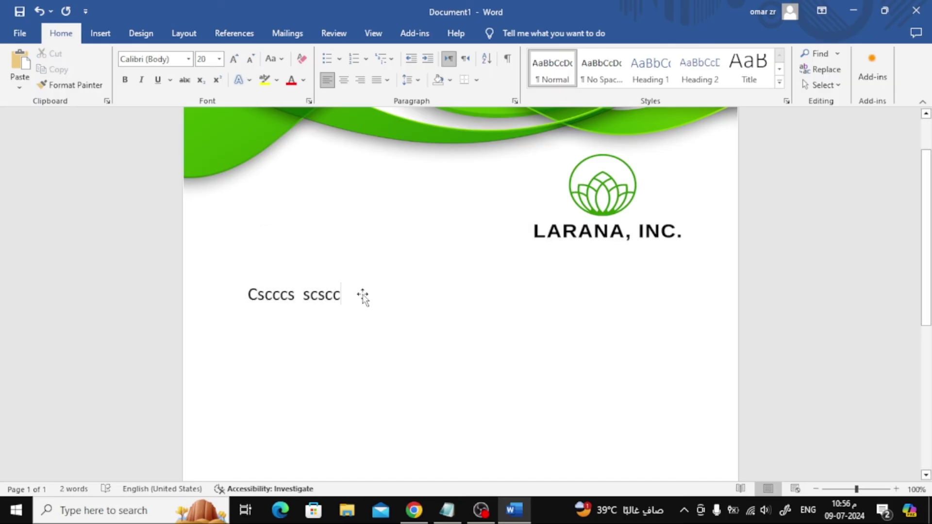
{"action": "key", "text": "BackSpace"}
{"action": "key", "text": "BackSpace"}
{"action": "key", "text": "BackSpace"}
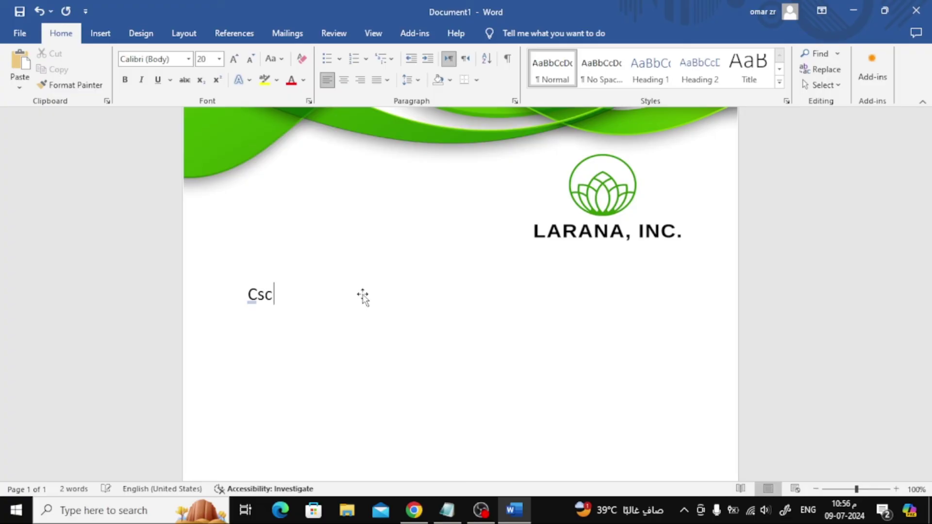
{"action": "key", "text": "BackSpace"}
{"action": "type", "text": "Now"}
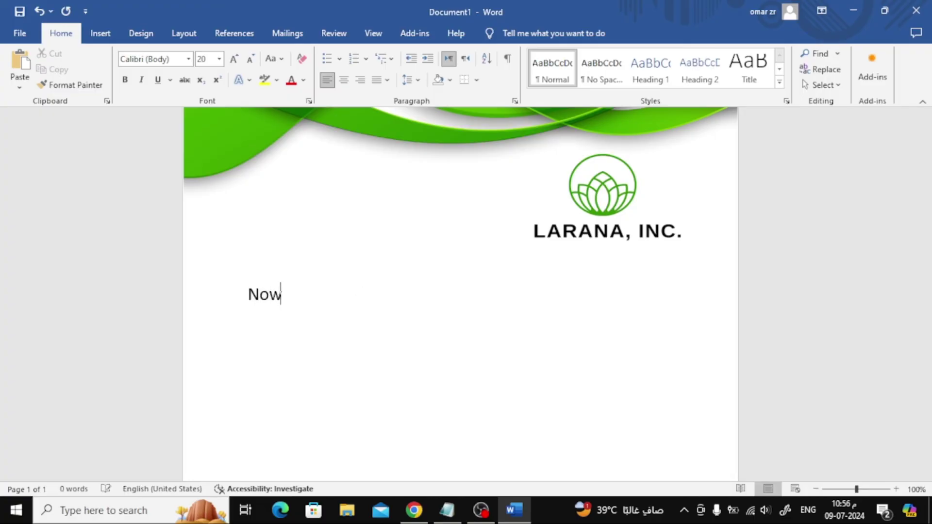
{"action": "type", "text": " you can str"}
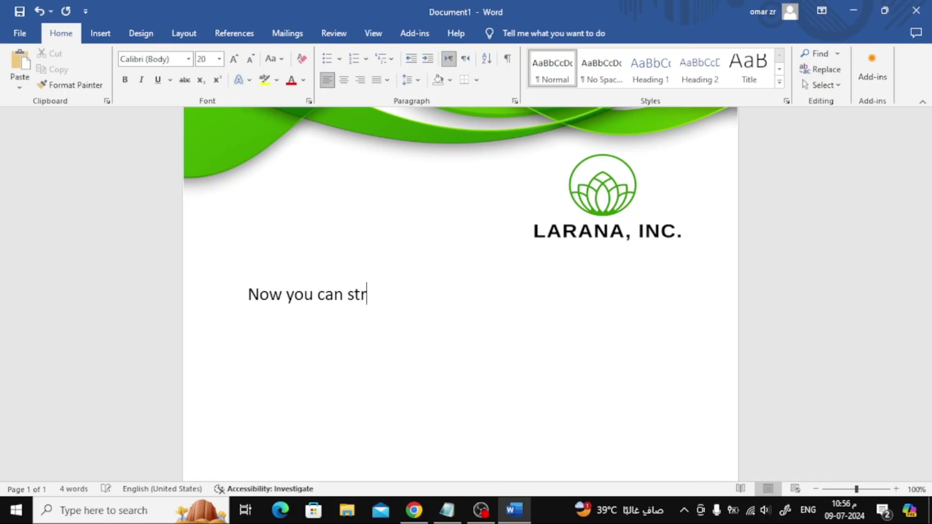
{"action": "key", "text": "BackSpace"}
{"action": "type", "text": "art wr"}
{"action": "type", "text": "itting"}
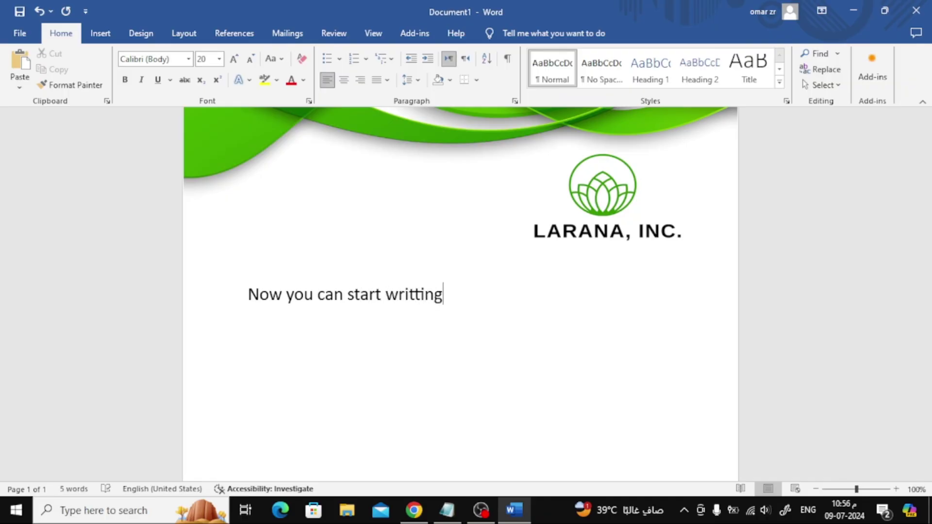
{"action": "key", "text": "BackSpace"}
{"action": "key", "text": "BackSpace"}
{"action": "key", "text": "BackSpace"}
{"action": "key", "text": "BackSpace"}
{"action": "type", "text": "ing........."}
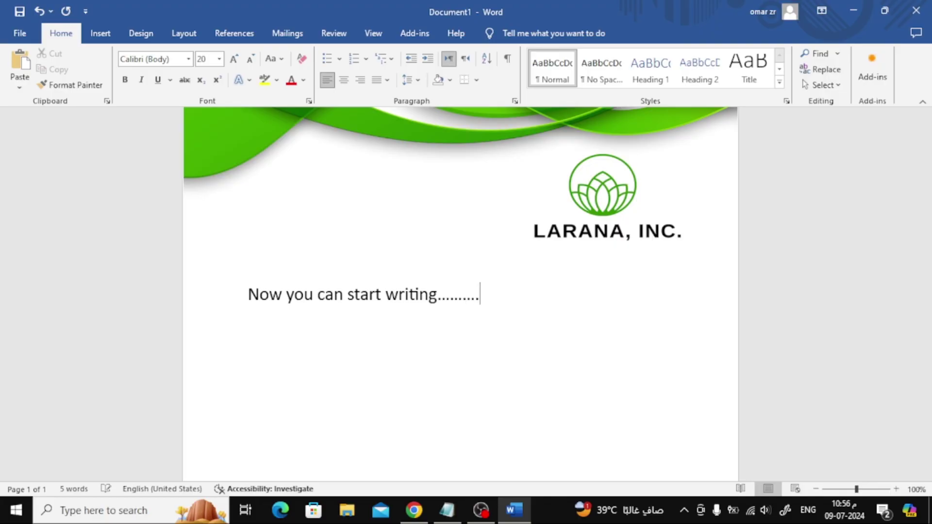
{"action": "scroll", "coordinate": [776, 247], "scroll_direction": "up", "scroll_amount": 2}
{"action": "scroll", "coordinate": [775, 246], "scroll_direction": "down", "scroll_amount": 6}
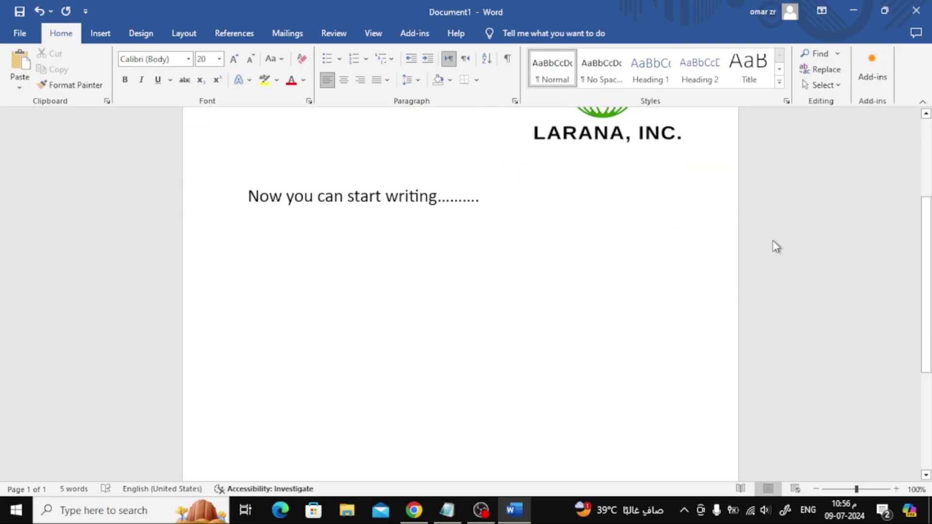
{"action": "scroll", "coordinate": [776, 246], "scroll_direction": "down", "scroll_amount": 5}
{"action": "scroll", "coordinate": [776, 247], "scroll_direction": "down", "scroll_amount": 1}
{"action": "scroll", "coordinate": [776, 246], "scroll_direction": "up", "scroll_amount": 5}
{"action": "scroll", "coordinate": [776, 246], "scroll_direction": "up", "scroll_amount": 5}
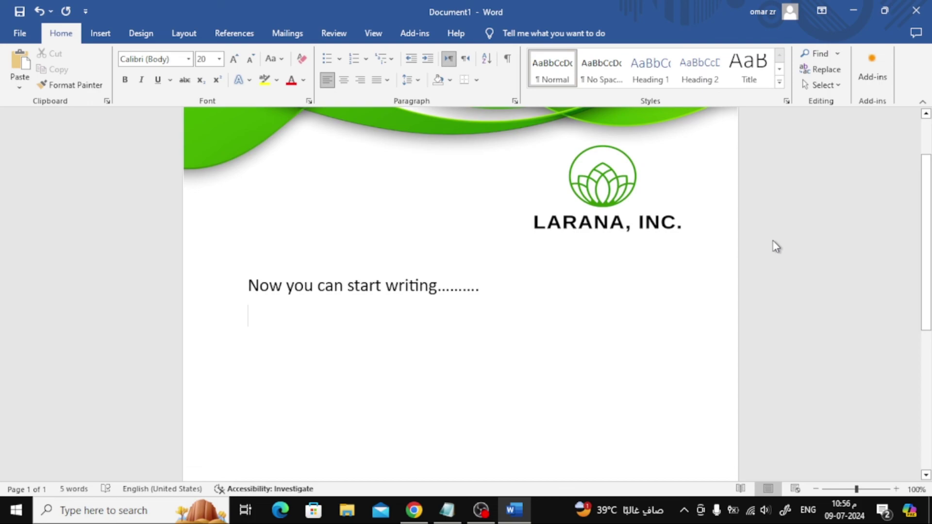
{"action": "scroll", "coordinate": [776, 247], "scroll_direction": "up", "scroll_amount": 3}
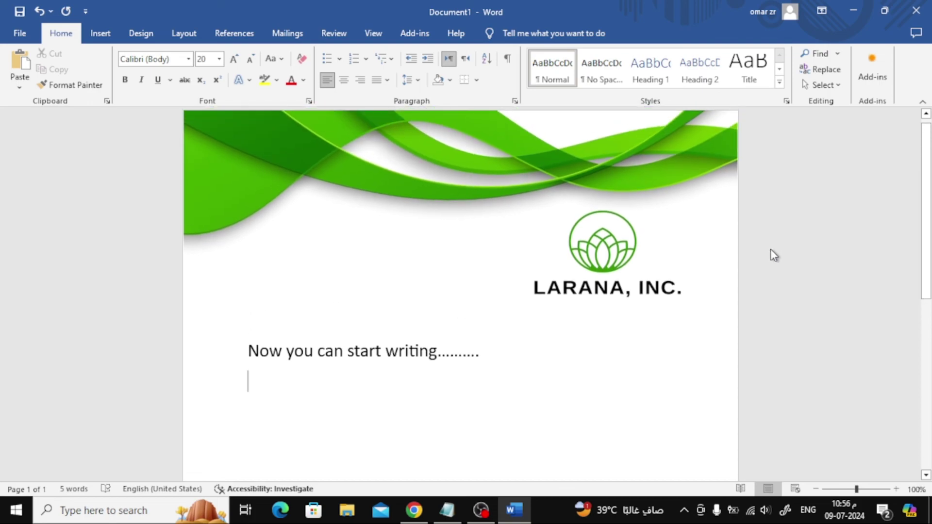